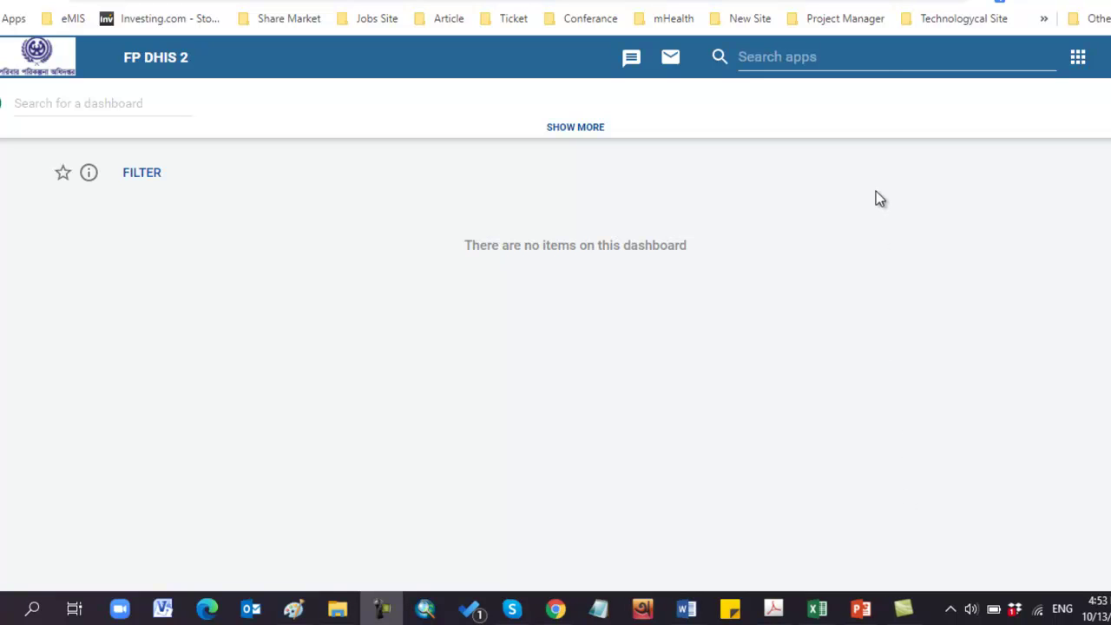
Open the MIS 4 (Auto Generated) report in the DGFP MIS Report app
{"action": "left_click", "coordinate": [893, 59]}
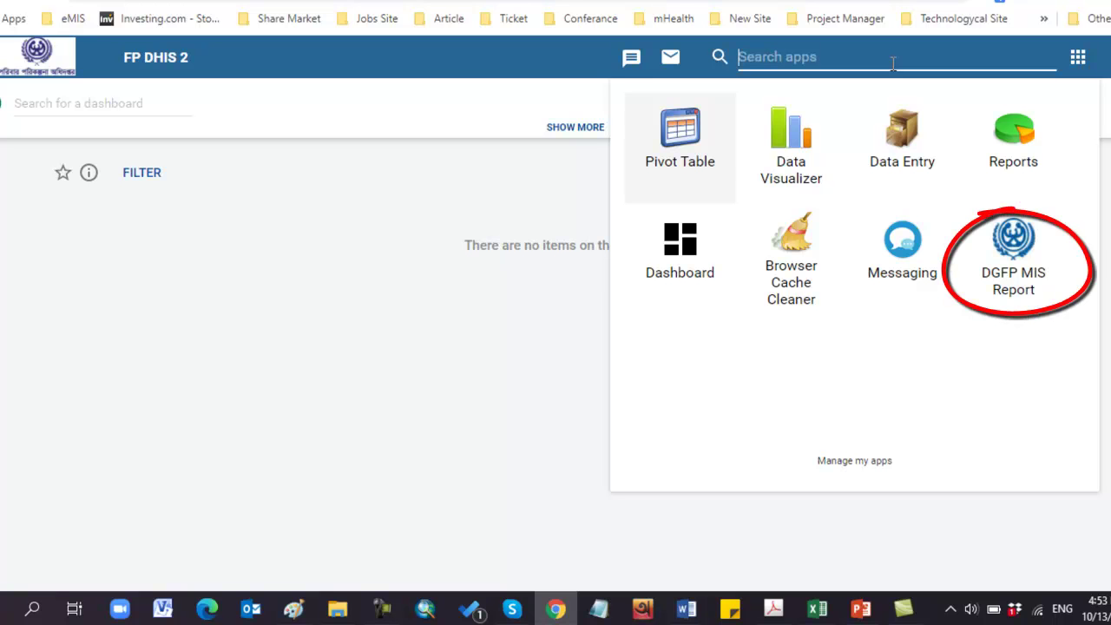
{"action": "left_click", "coordinate": [1012, 247]}
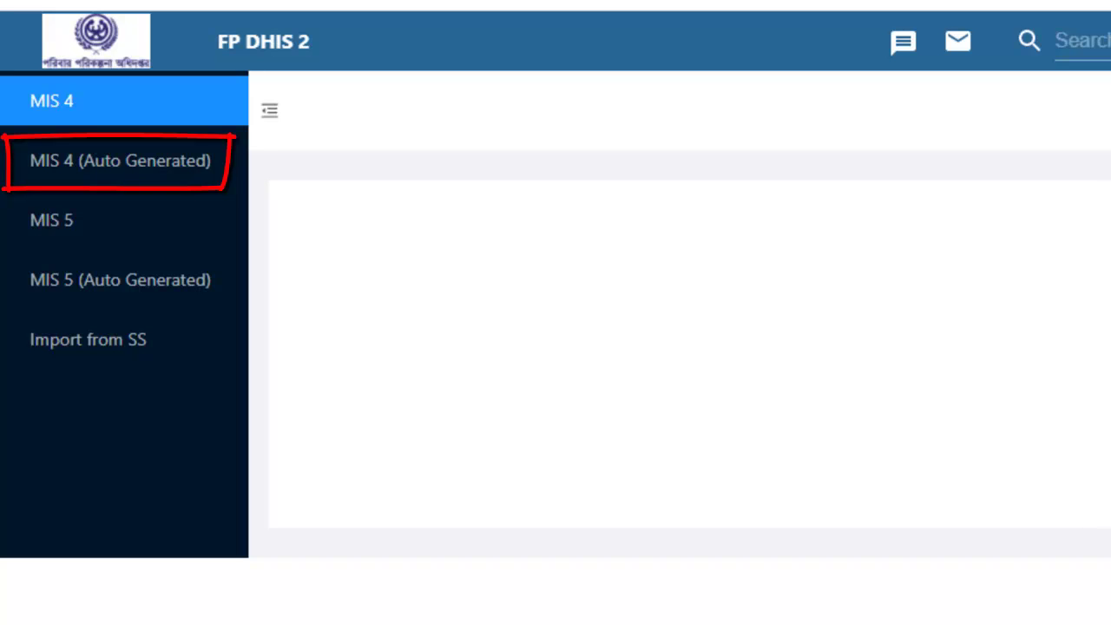
{"action": "left_click", "coordinate": [156, 164]}
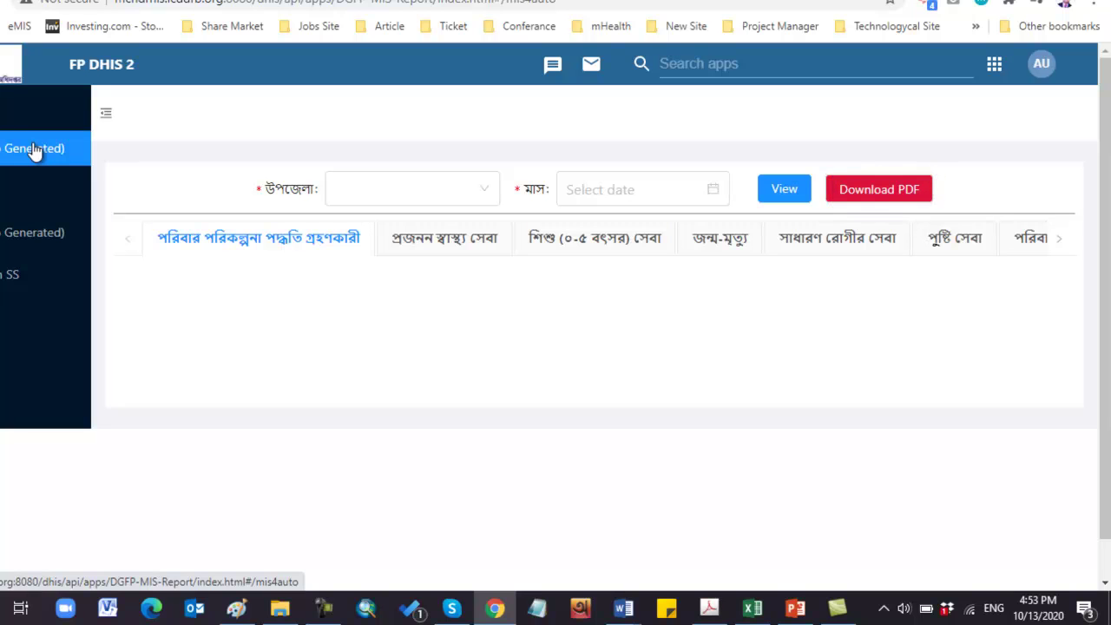
Generate the MIS 4 report for the Amtali upazila and the month September-2020
{"action": "left_click", "coordinate": [483, 192]}
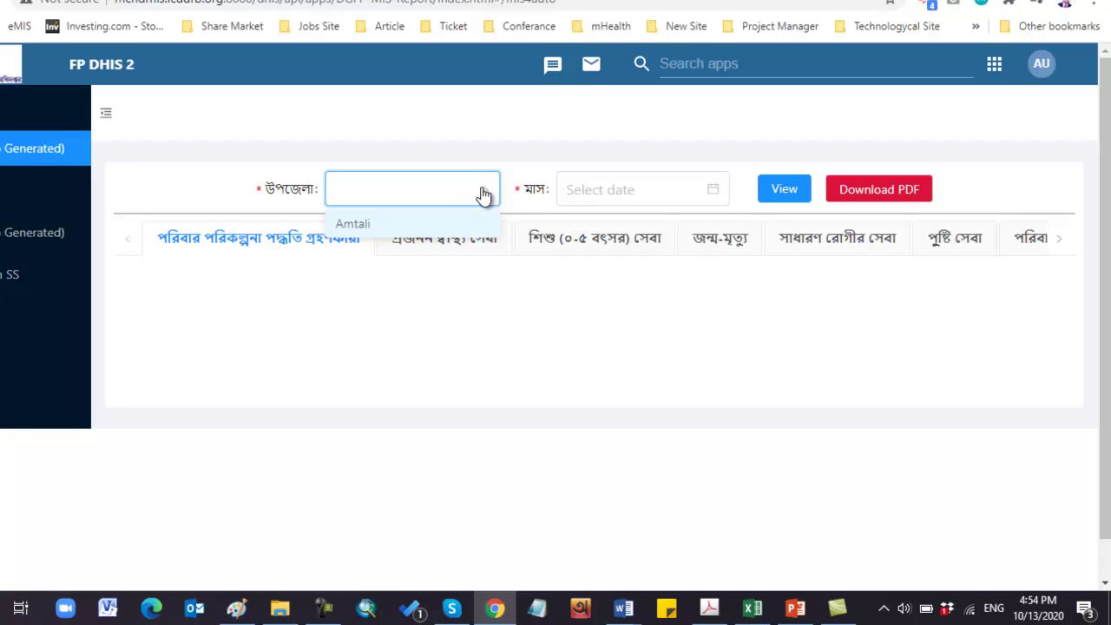
{"action": "left_click", "coordinate": [442, 222]}
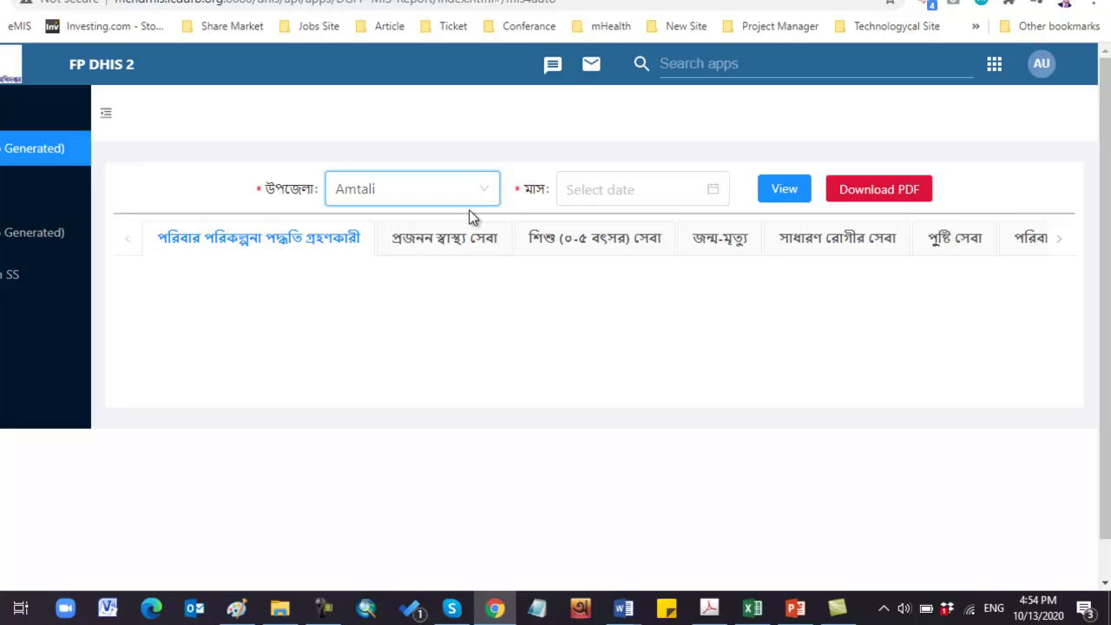
{"action": "left_click", "coordinate": [724, 188]}
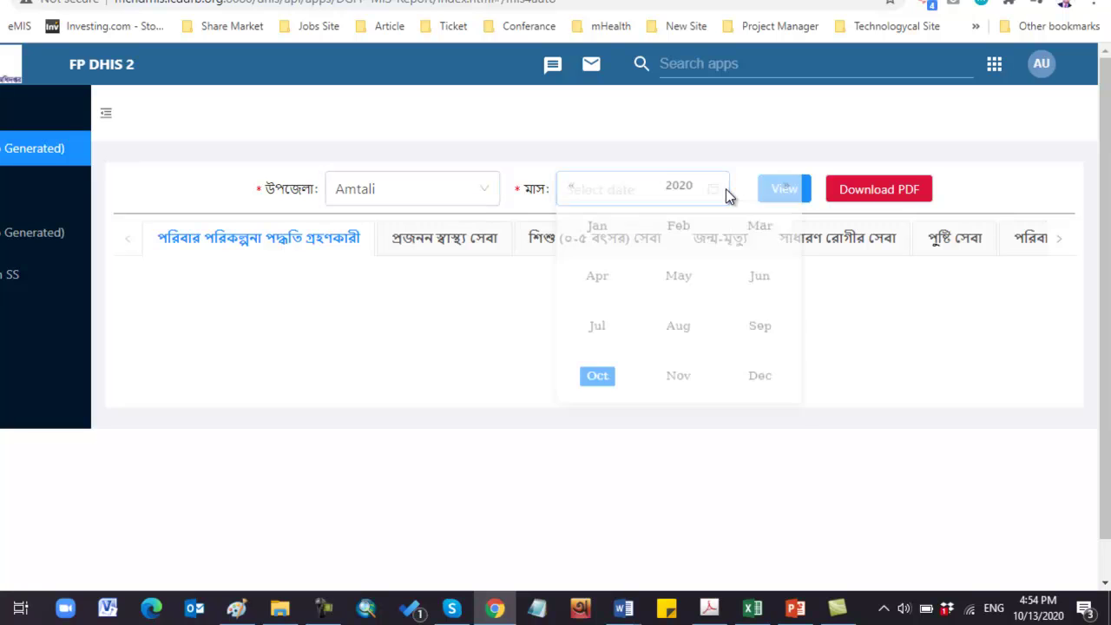
{"action": "left_click", "coordinate": [755, 343]}
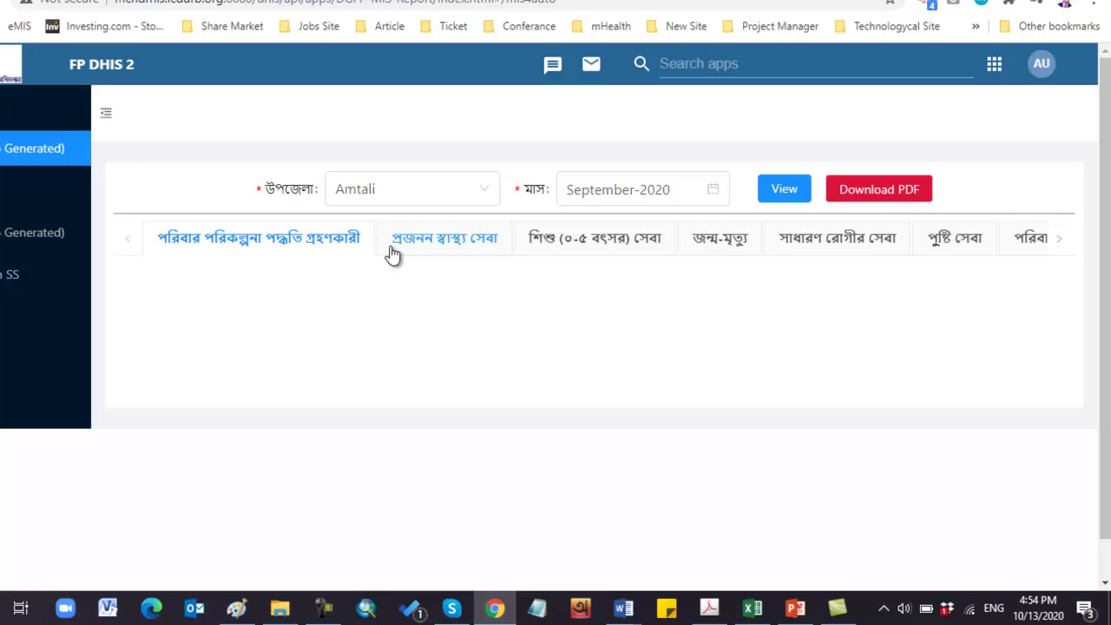
{"action": "left_click", "coordinate": [469, 252]}
{"action": "left_click", "coordinate": [621, 243]}
{"action": "left_click", "coordinate": [732, 246]}
{"action": "left_click", "coordinate": [806, 240]}
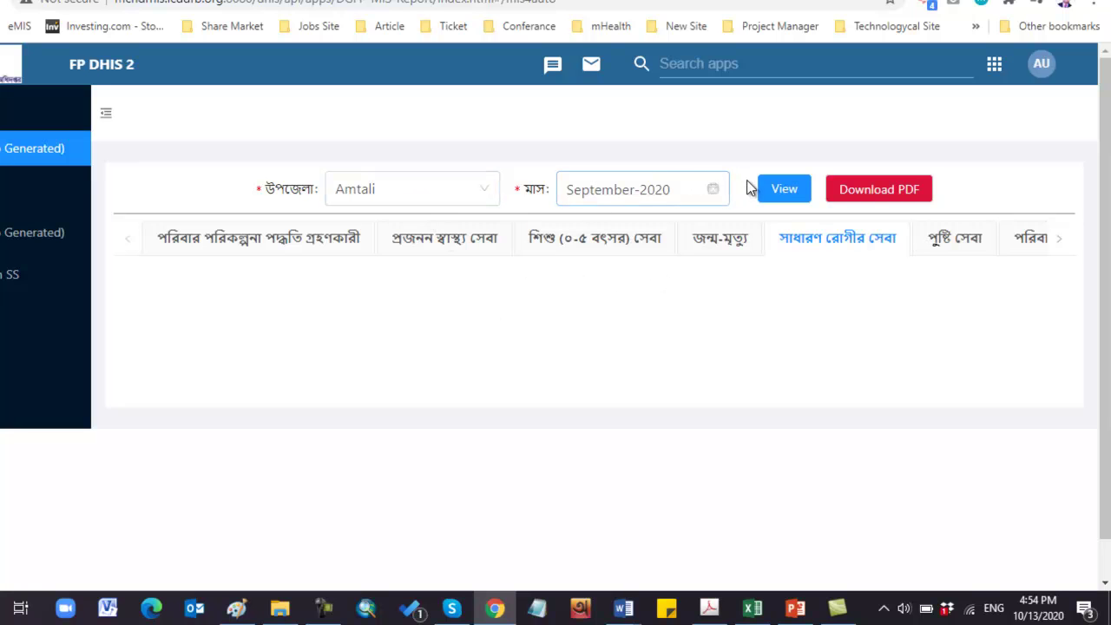
{"action": "left_click", "coordinate": [775, 193]}
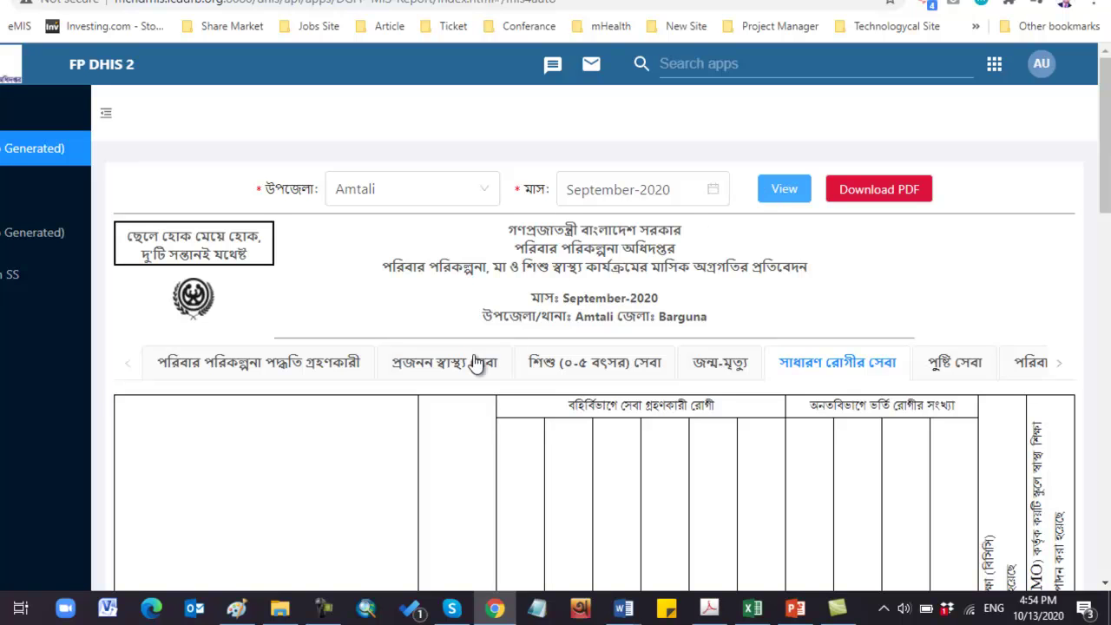
Examine the general patient service (সাধারণ রোগীর সেবা) table down to the upazila totals
{"action": "scroll", "coordinate": [513, 458], "scroll_direction": "down", "scroll_amount": 1}
{"action": "scroll", "coordinate": [513, 458], "scroll_direction": "down", "scroll_amount": 5}
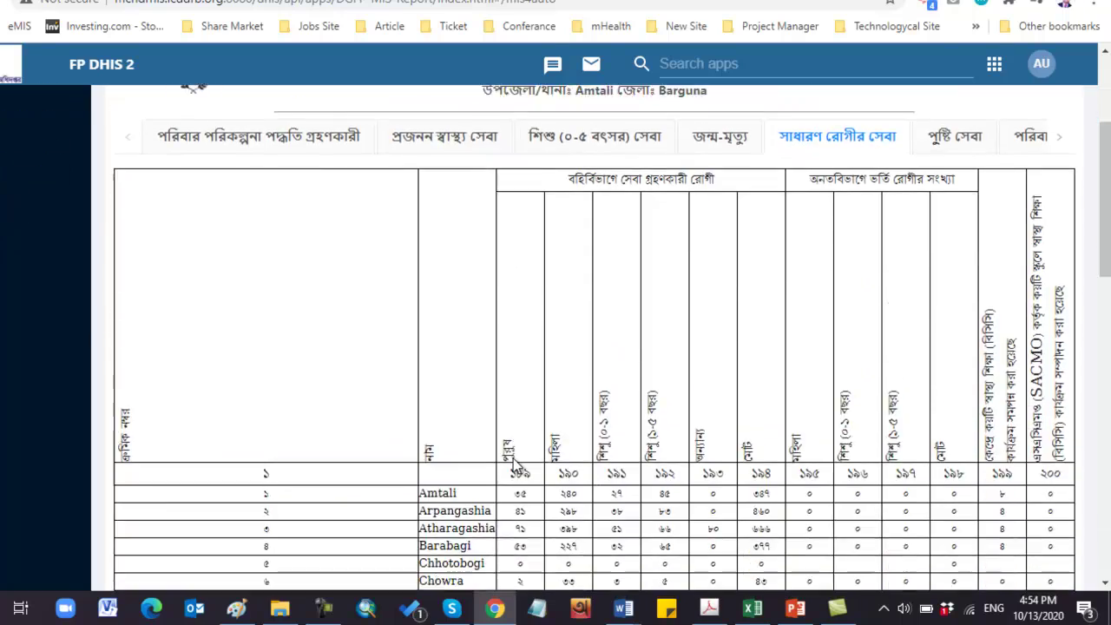
{"action": "scroll", "coordinate": [513, 464], "scroll_direction": "down", "scroll_amount": 3}
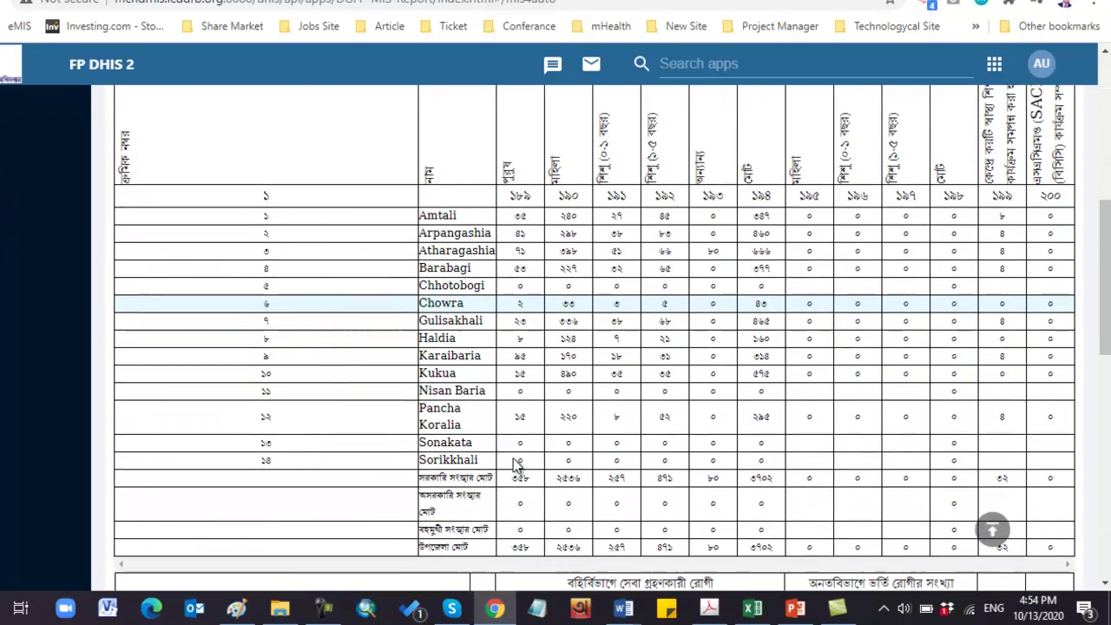
{"action": "scroll", "coordinate": [515, 465], "scroll_direction": "down", "scroll_amount": 6}
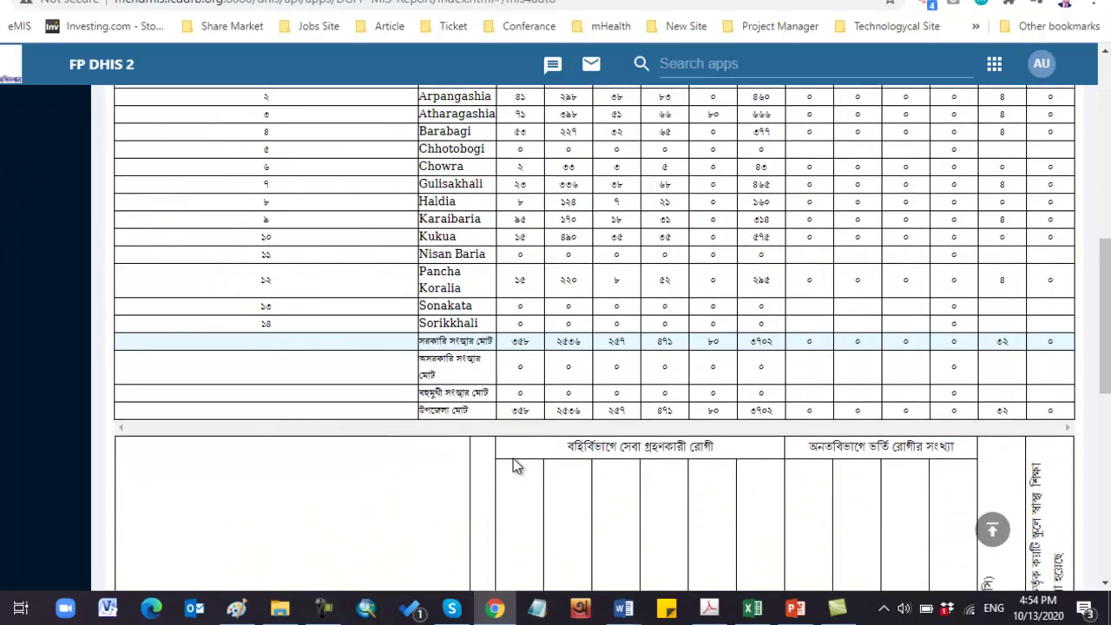
{"action": "scroll", "coordinate": [513, 458], "scroll_direction": "down", "scroll_amount": 3}
{"action": "scroll", "coordinate": [513, 458], "scroll_direction": "up", "scroll_amount": 15}
Review the family planning method acceptors (পরিবার পরিকল্পনা পদ্ধতি গ্রহণকারী) table of the report
{"action": "left_click", "coordinate": [280, 363]}
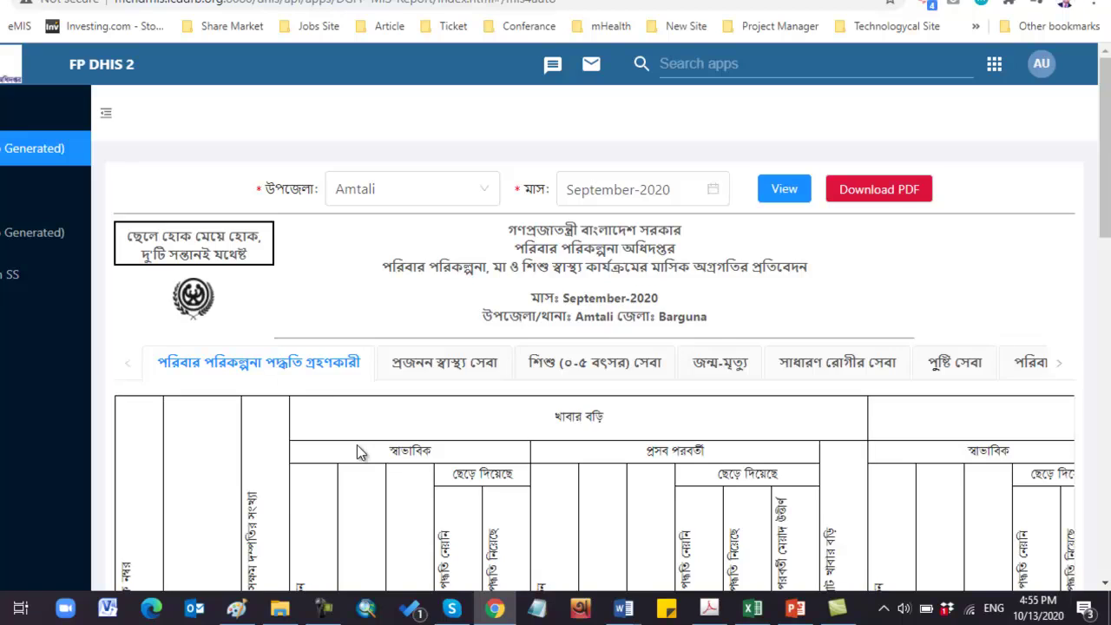
{"action": "scroll", "coordinate": [359, 450], "scroll_direction": "down", "scroll_amount": 5}
{"action": "scroll", "coordinate": [357, 444], "scroll_direction": "down", "scroll_amount": 8}
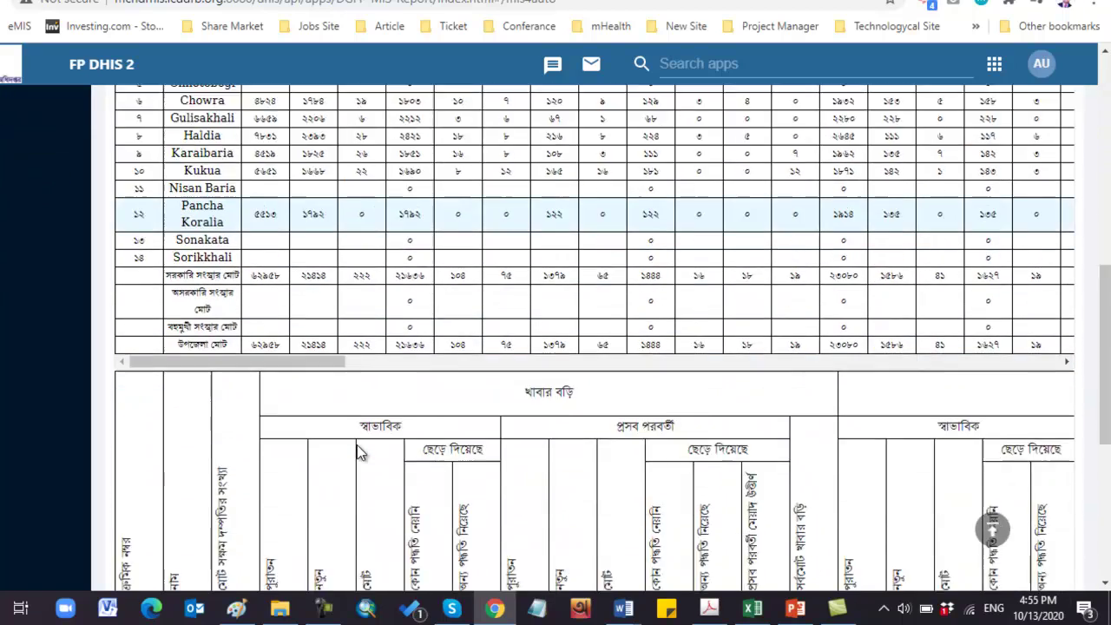
{"action": "scroll", "coordinate": [360, 451], "scroll_direction": "up", "scroll_amount": 15}
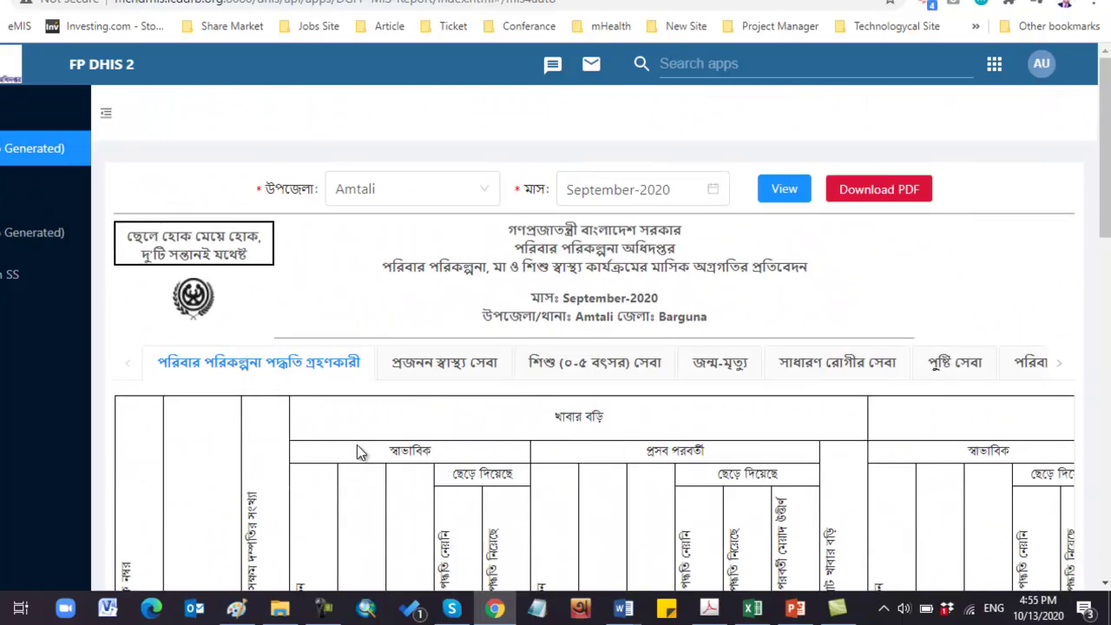
Review the reproductive health service (প্রজনন স্বাস্থ্য সেবা) figures for each union and the upazila total
{"action": "left_click", "coordinate": [415, 363]}
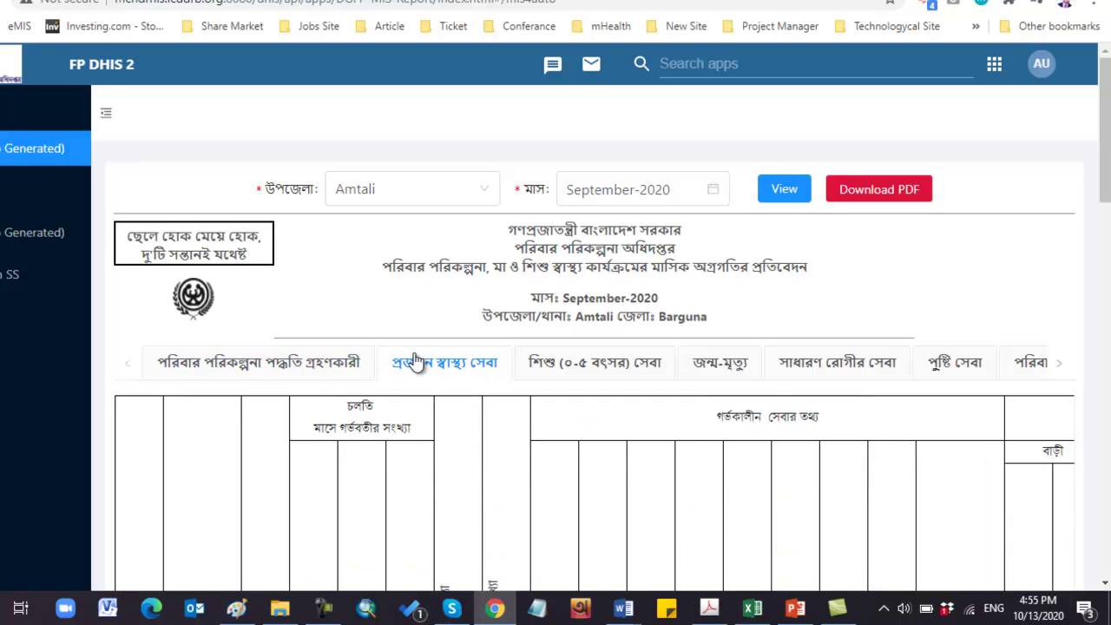
{"action": "scroll", "coordinate": [415, 363], "scroll_direction": "down", "scroll_amount": 5}
{"action": "scroll", "coordinate": [415, 363], "scroll_direction": "down", "scroll_amount": 3}
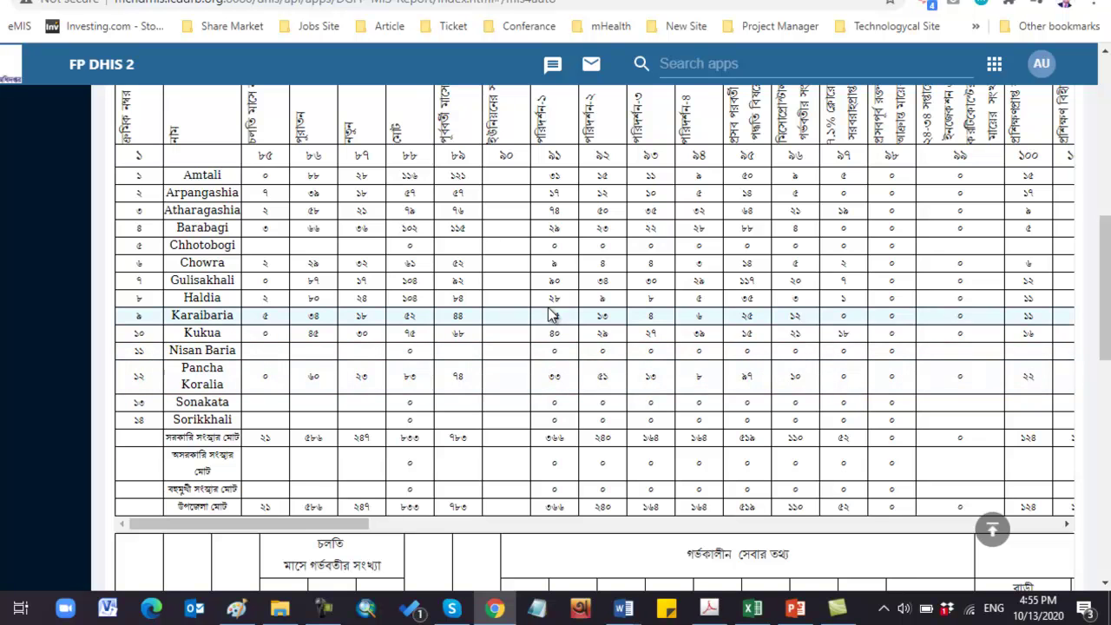
{"action": "scroll", "coordinate": [549, 313], "scroll_direction": "up", "scroll_amount": 1}
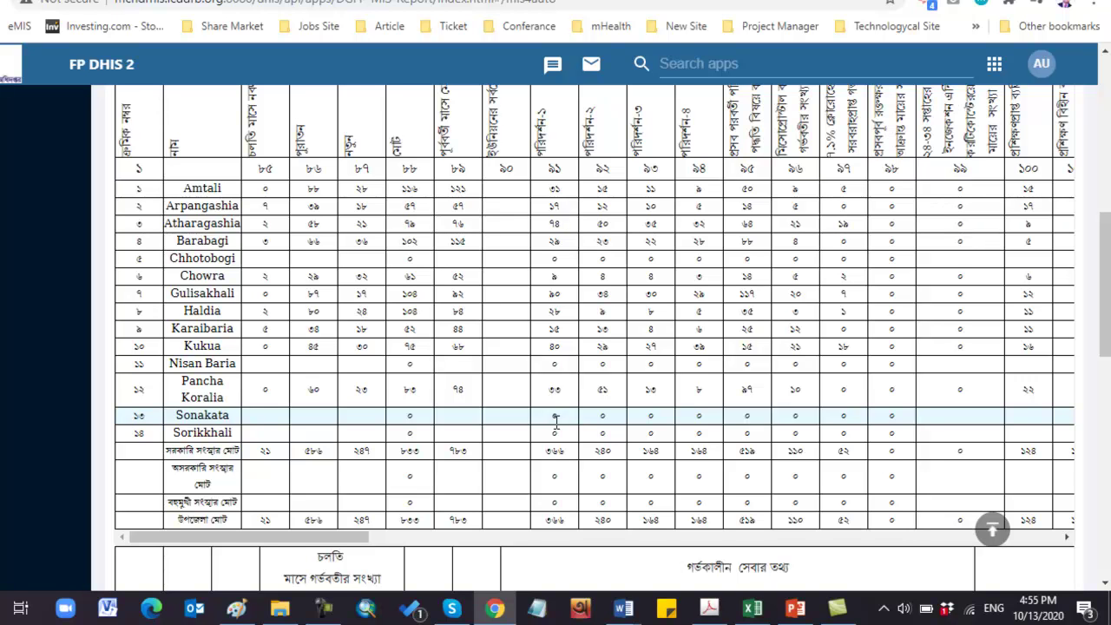
{"action": "scroll", "coordinate": [555, 421], "scroll_direction": "up", "scroll_amount": 10}
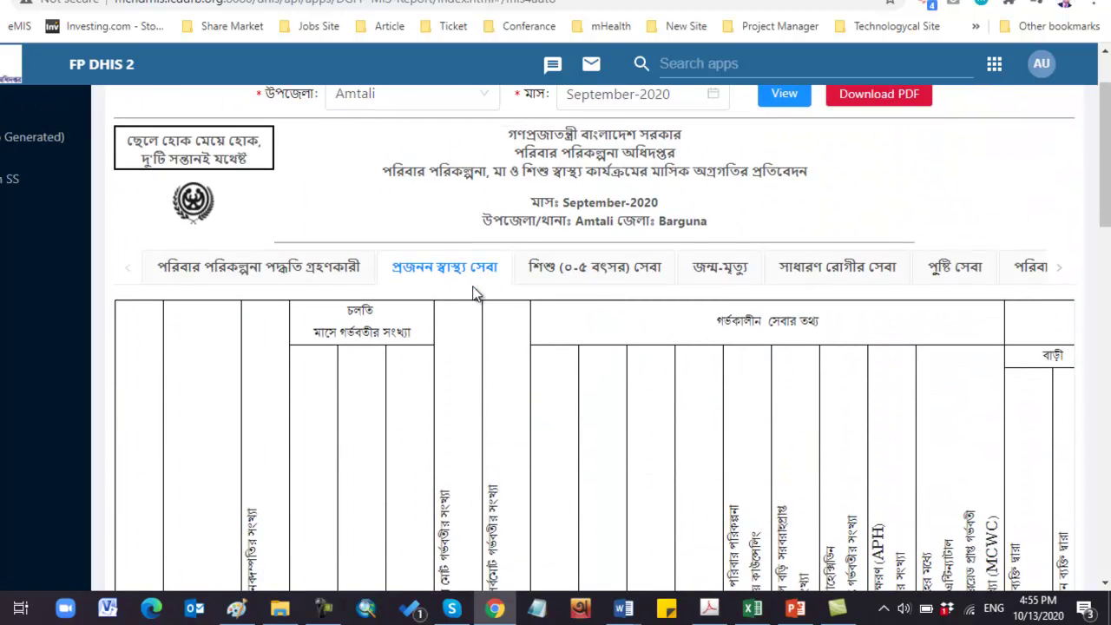
Look through the remaining report sections, from child (0-5 years) service to the family welfare assistant and FPI service activities
{"action": "left_click", "coordinate": [571, 287]}
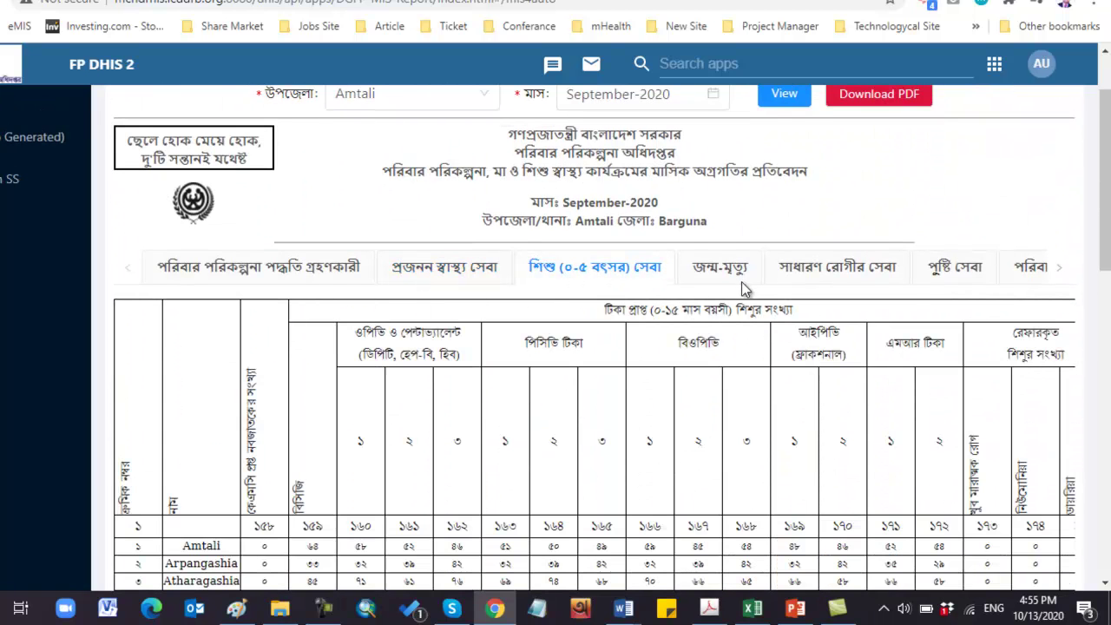
{"action": "left_click", "coordinate": [725, 276]}
{"action": "left_click", "coordinate": [829, 276]}
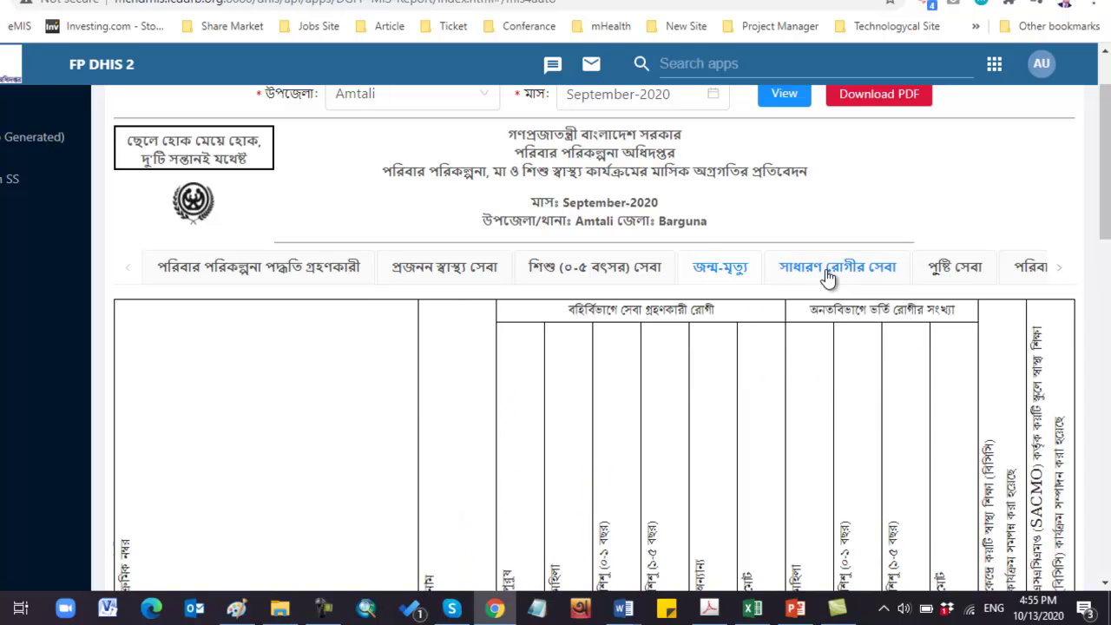
{"action": "left_click", "coordinate": [957, 271]}
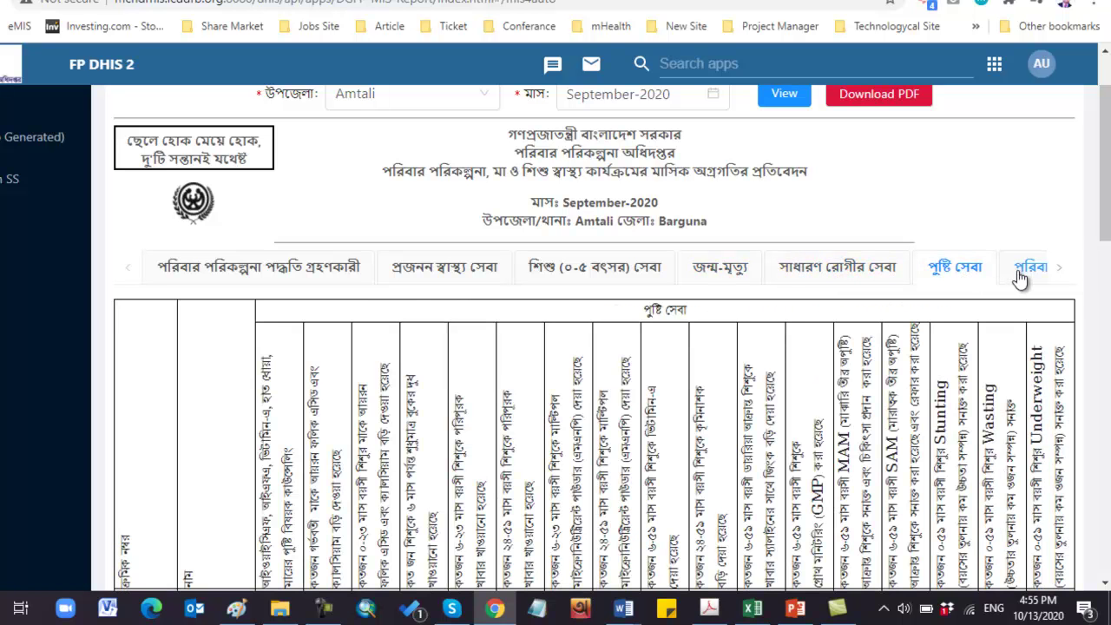
{"action": "left_click", "coordinate": [1022, 270]}
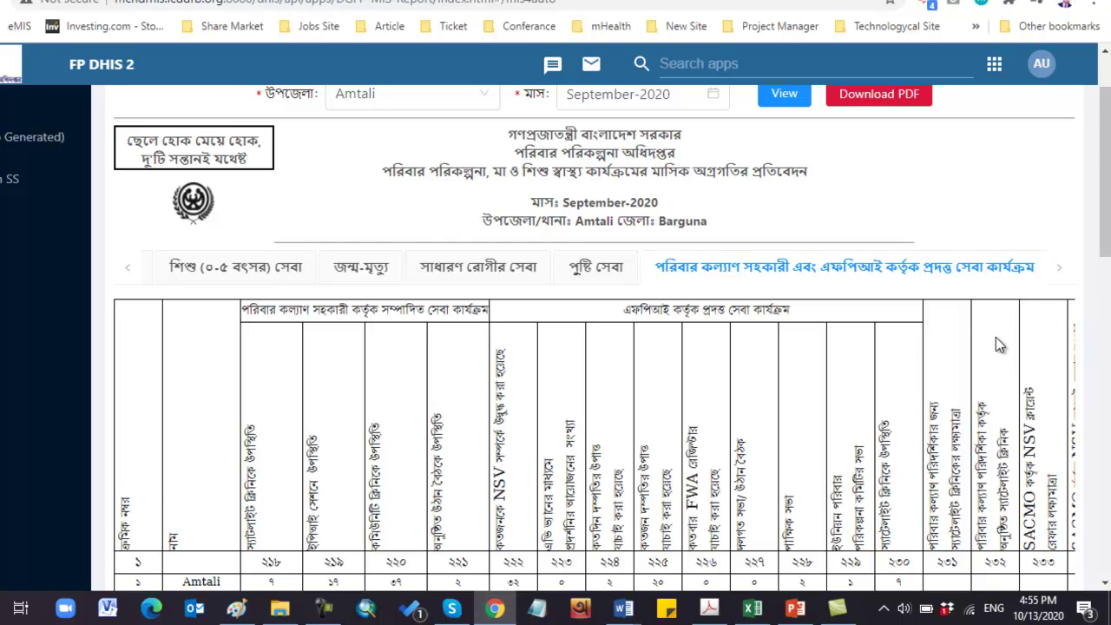
{"action": "scroll", "coordinate": [948, 394], "scroll_direction": "down", "scroll_amount": 3}
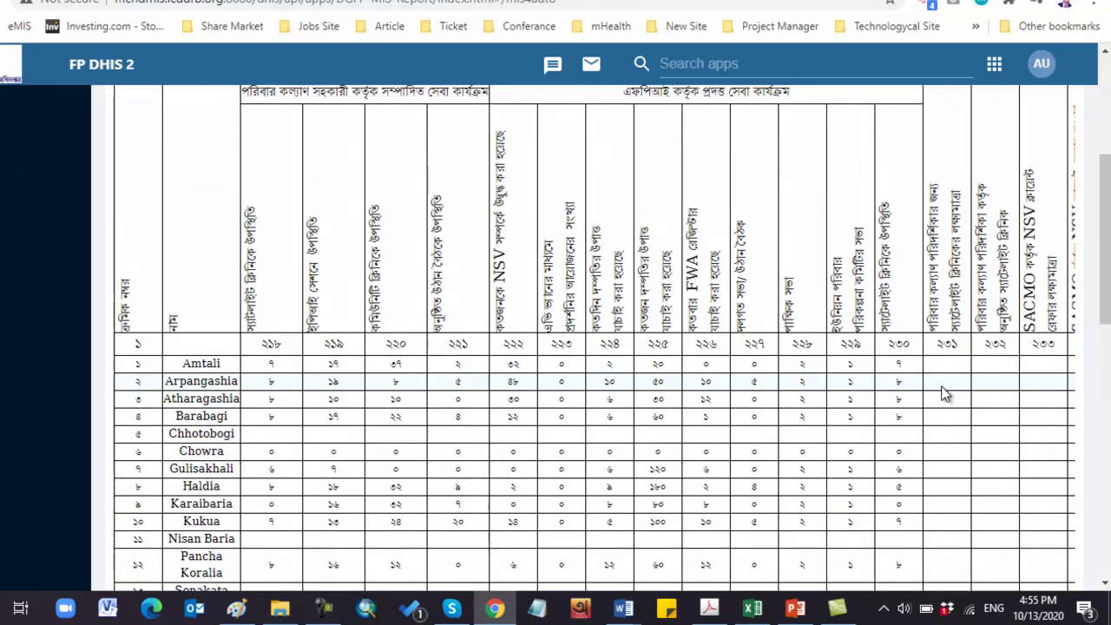
{"action": "scroll", "coordinate": [923, 367], "scroll_direction": "up", "scroll_amount": 3}
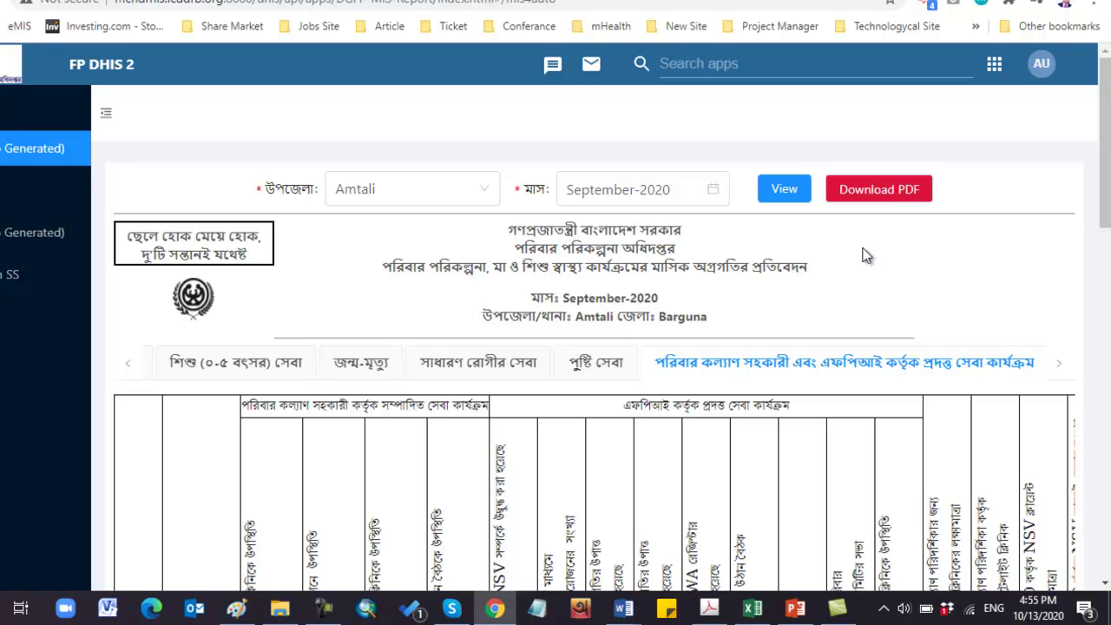
Download the report as a PDF and save it to the Desktop as DGFP DHIS2
{"action": "left_click", "coordinate": [907, 200]}
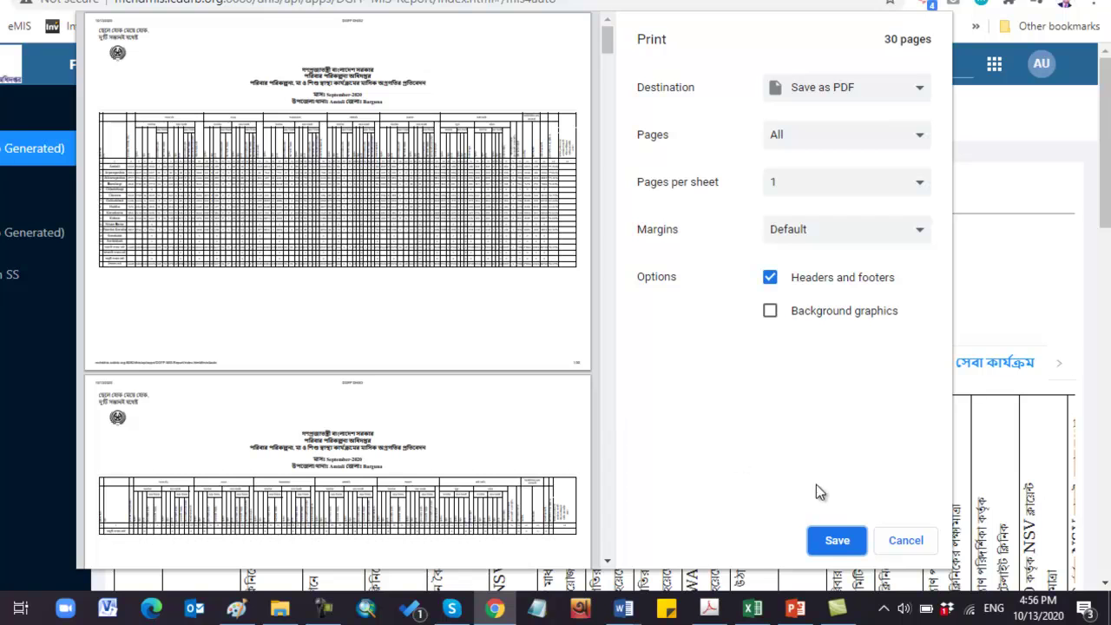
{"action": "left_click", "coordinate": [837, 542]}
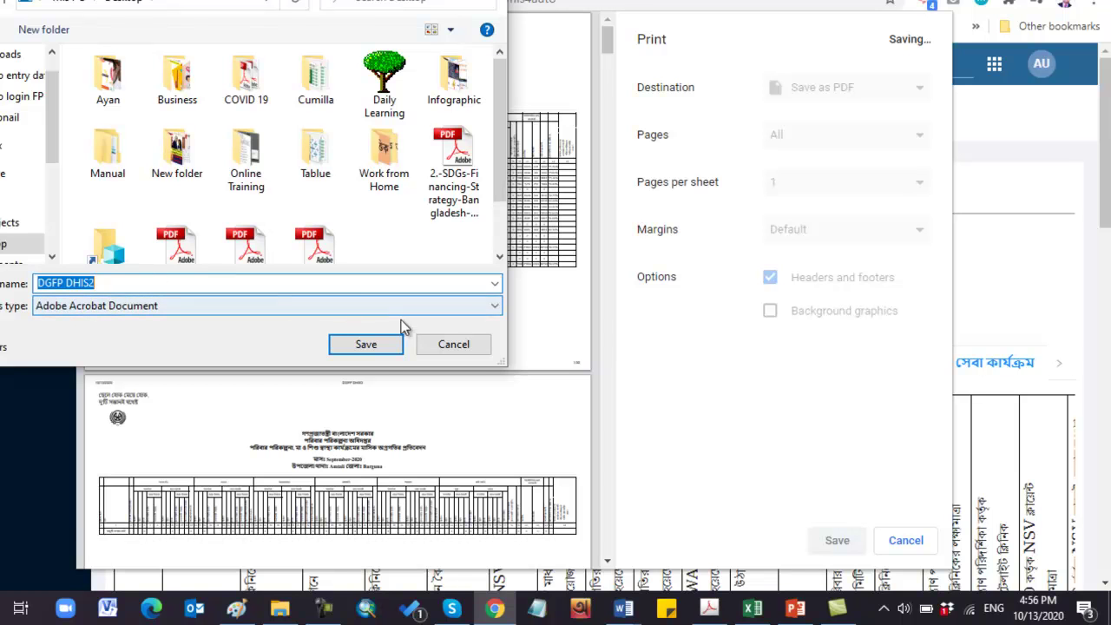
{"action": "left_click", "coordinate": [388, 345]}
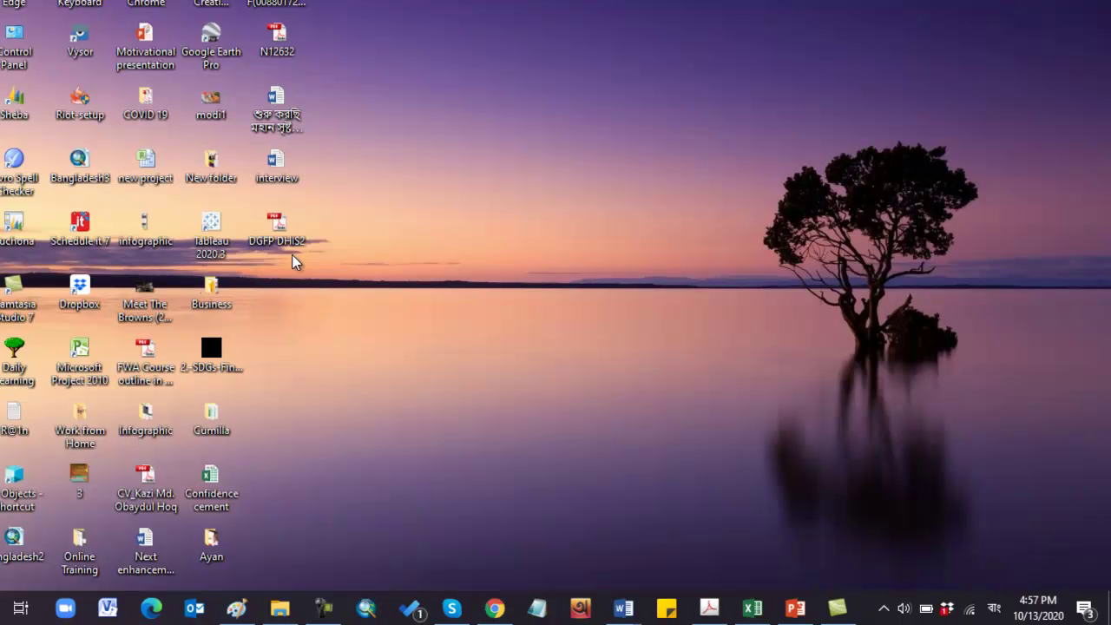
Open the saved DGFP DHIS2 PDF from the desktop and check its tables up close and page by page
{"action": "double_click", "coordinate": [286, 249]}
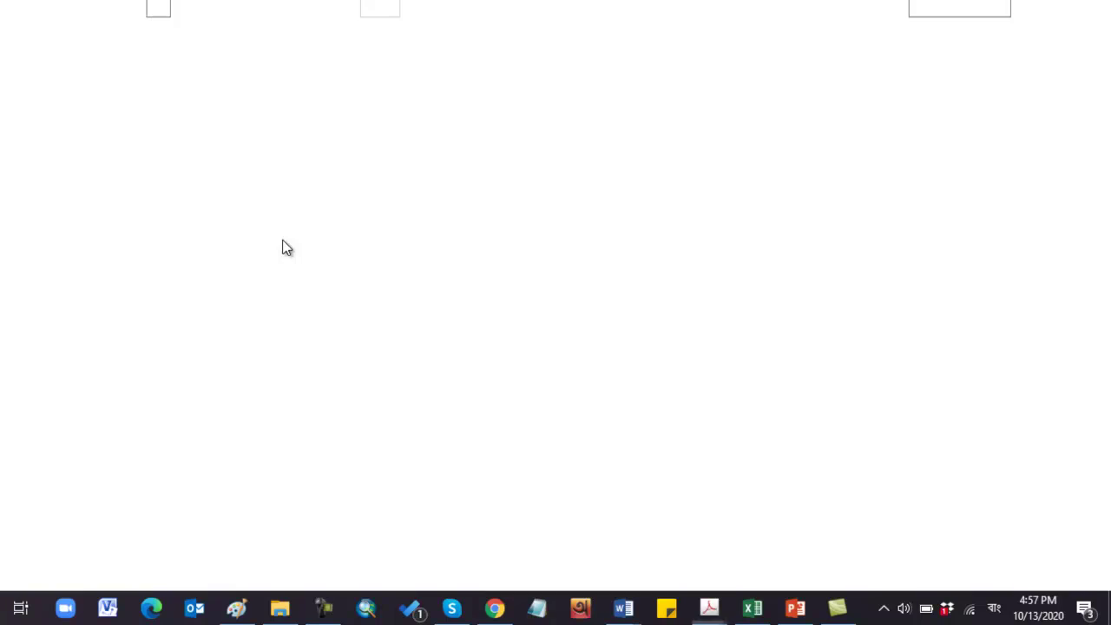
{"action": "key", "text": "ctrl+1"}
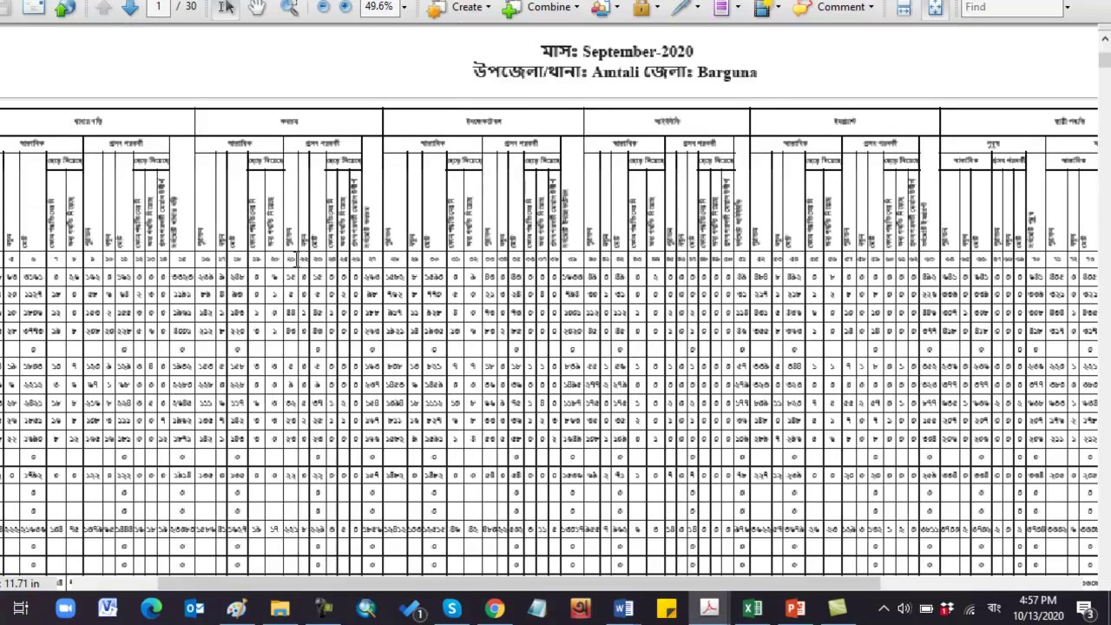
{"action": "scroll", "coordinate": [297, 258], "scroll_direction": "up", "scroll_amount": 1, "text": "ctrl"}
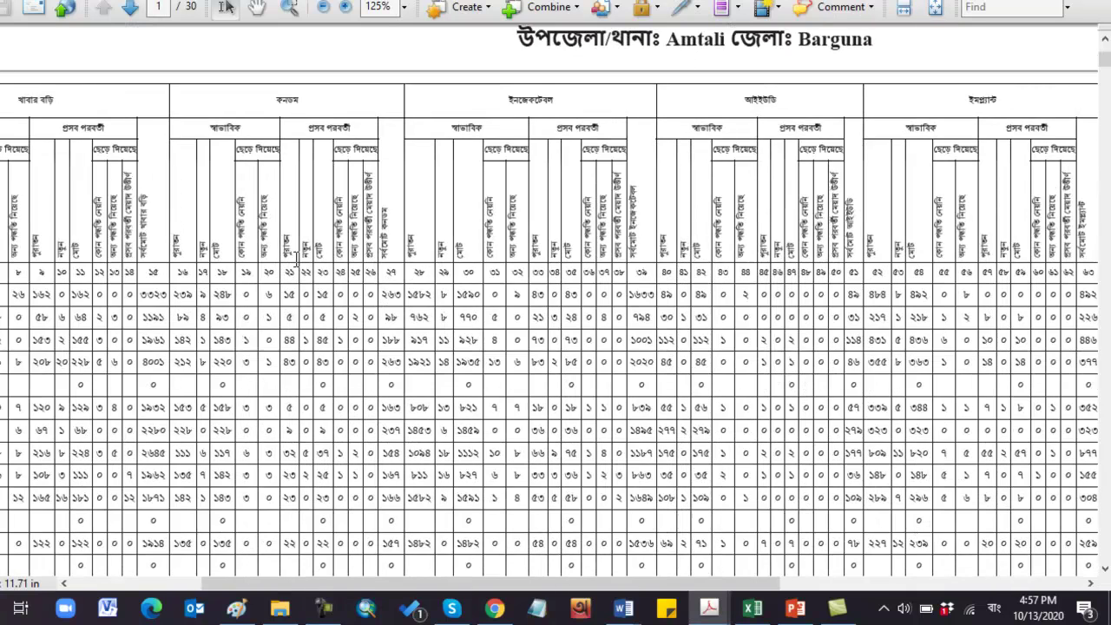
{"action": "key", "text": "ctrl+0"}
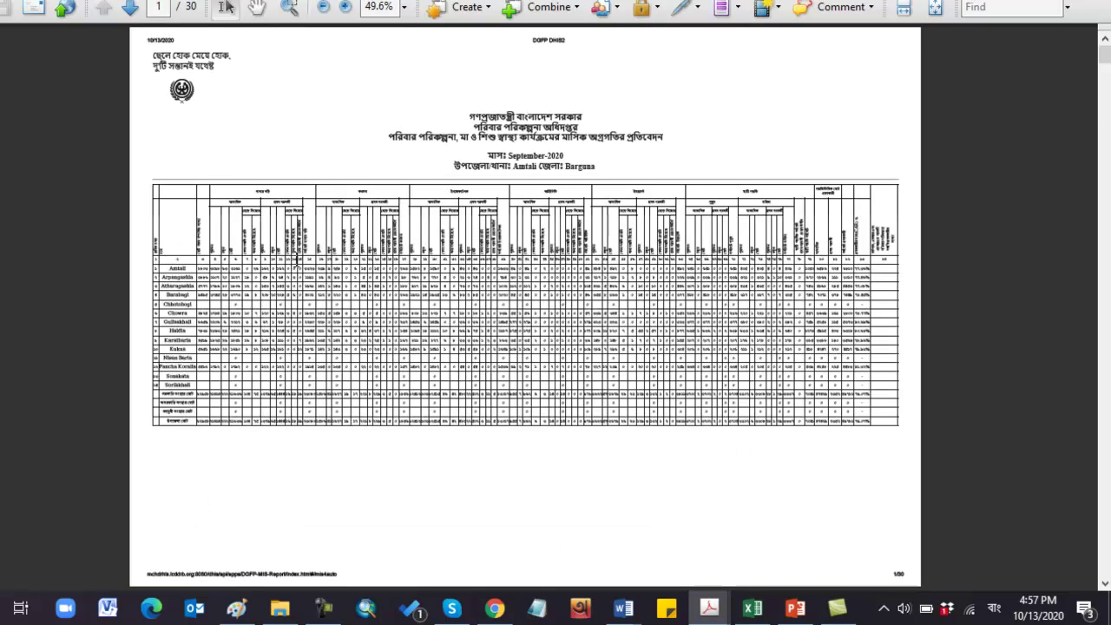
{"action": "scroll", "coordinate": [298, 259], "scroll_direction": "down", "scroll_amount": 3}
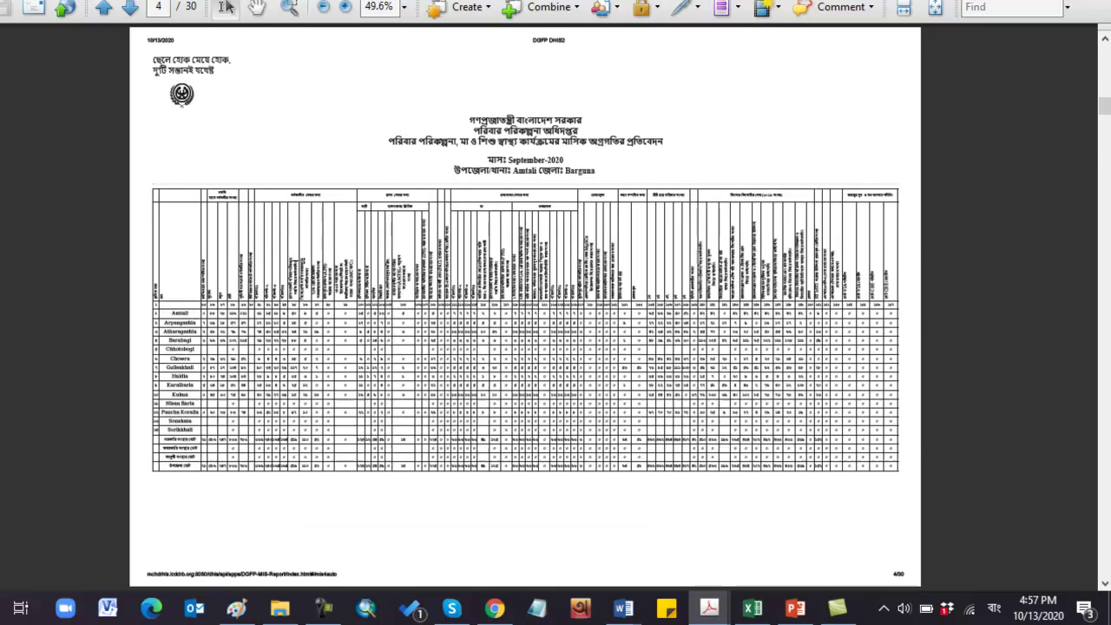
{"action": "scroll", "coordinate": [525, 304], "scroll_direction": "up", "scroll_amount": 1}
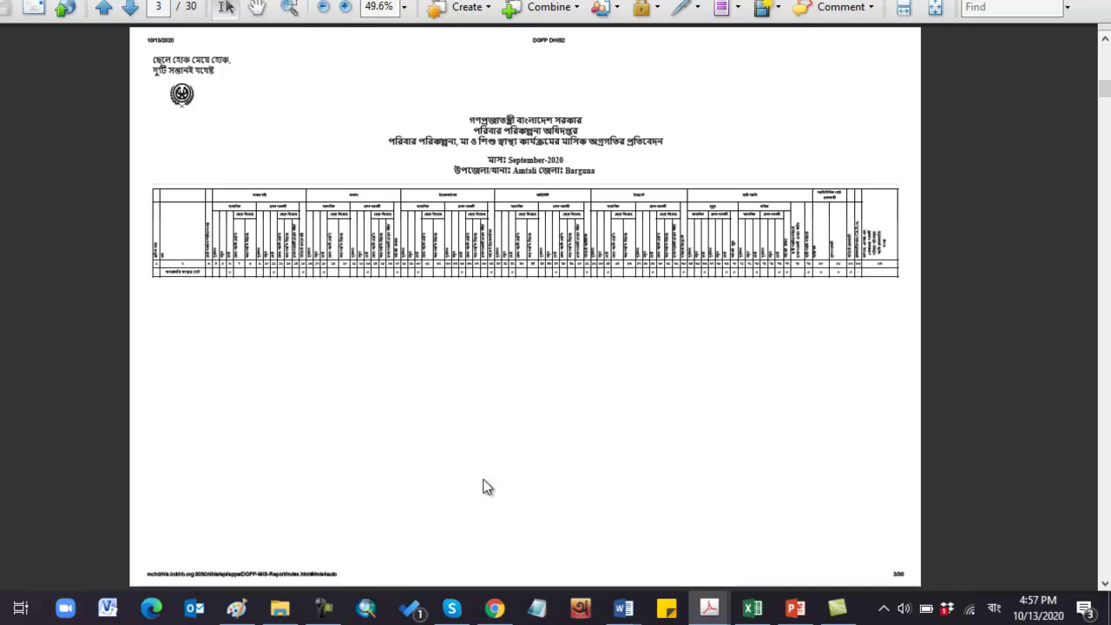
{"action": "mouse_move", "coordinate": [792, 613]}
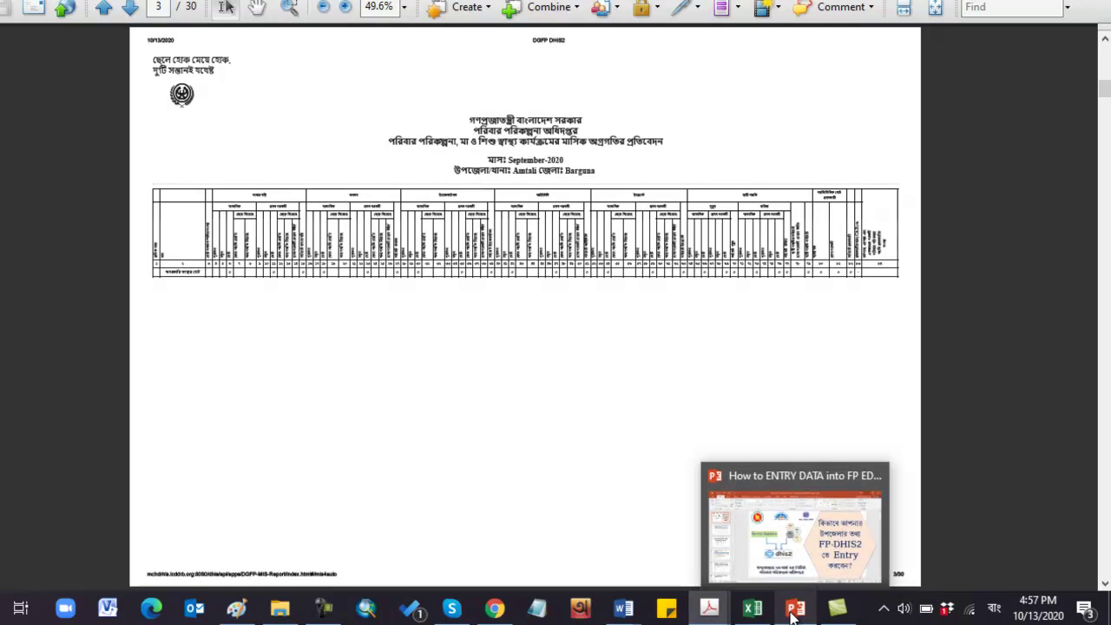